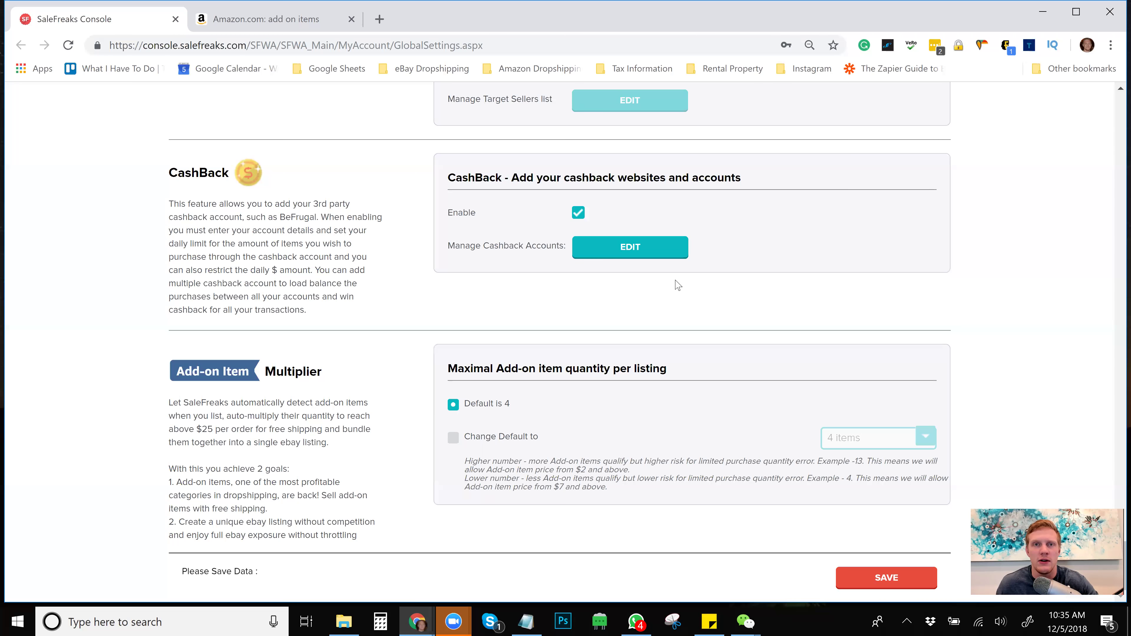
Step: Switch to the Amazon "add on items" search results and limit them to Prime-eligible products
click(276, 19)
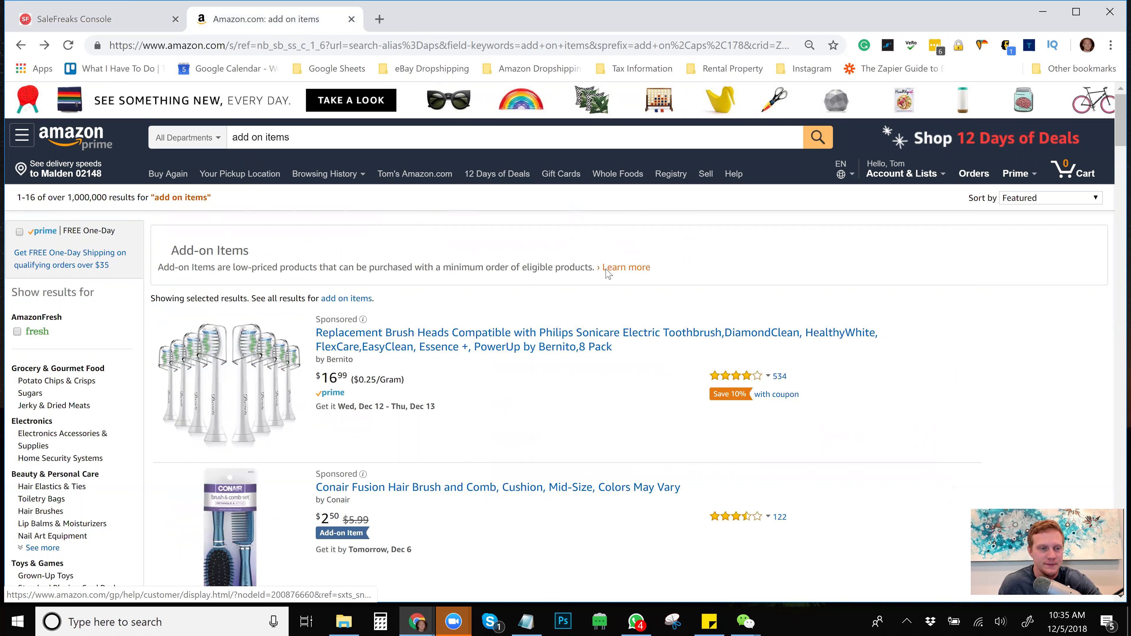
scroll(607, 269, down, 3)
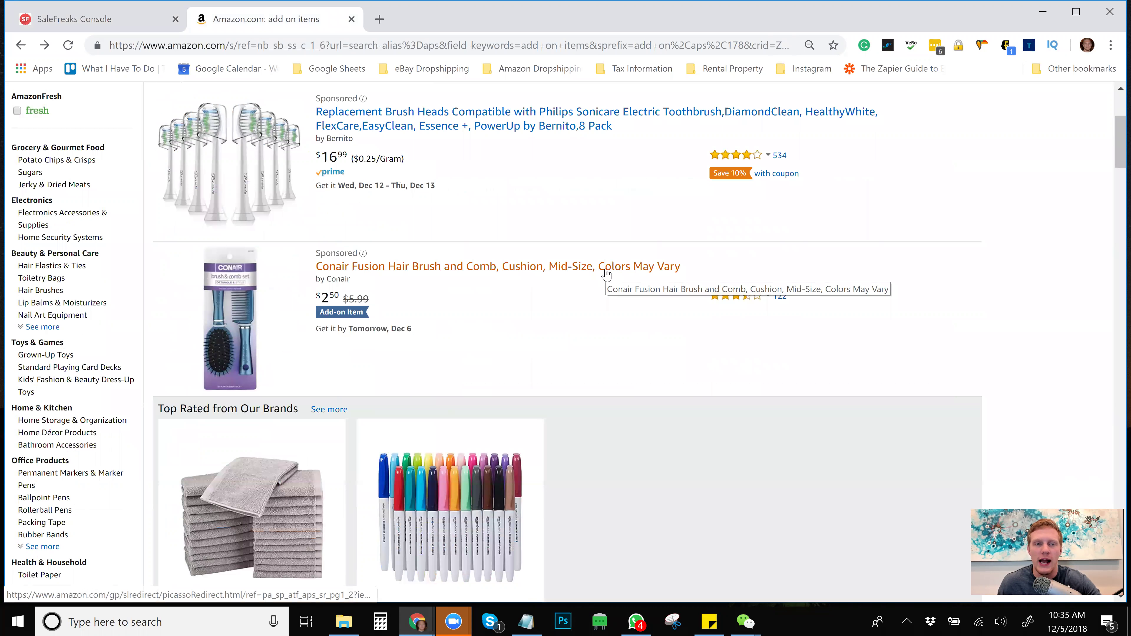
scroll(607, 272, down, 5)
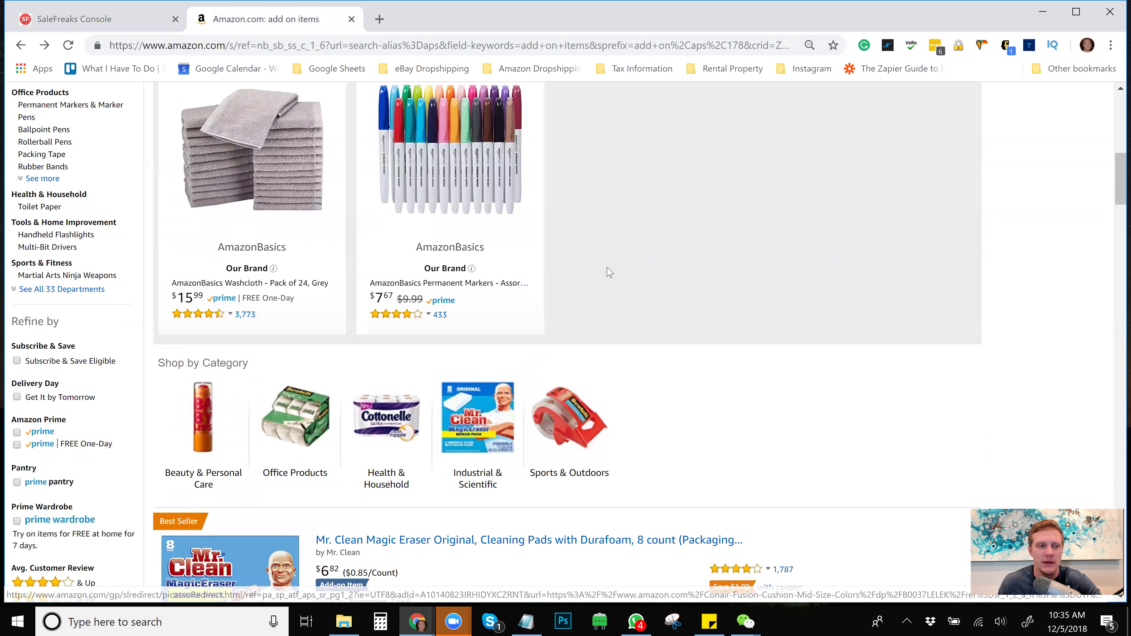
click(17, 435)
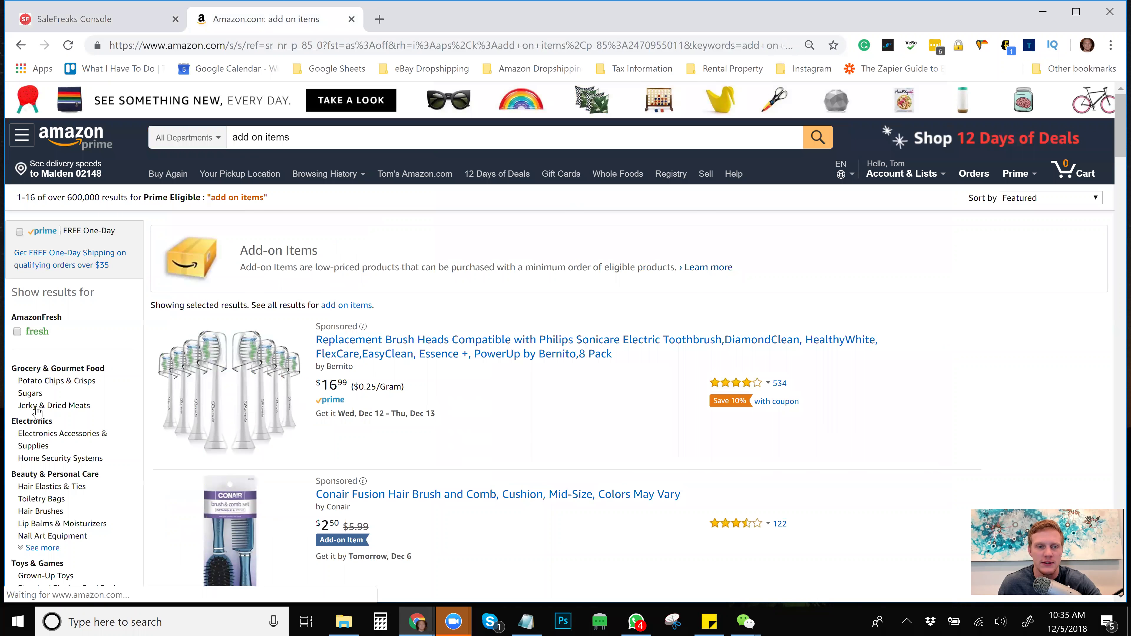
Step: Look through the Prime results for products with the Add-on Item badge and restrict the condition to New
scroll(238, 312, down, 1)
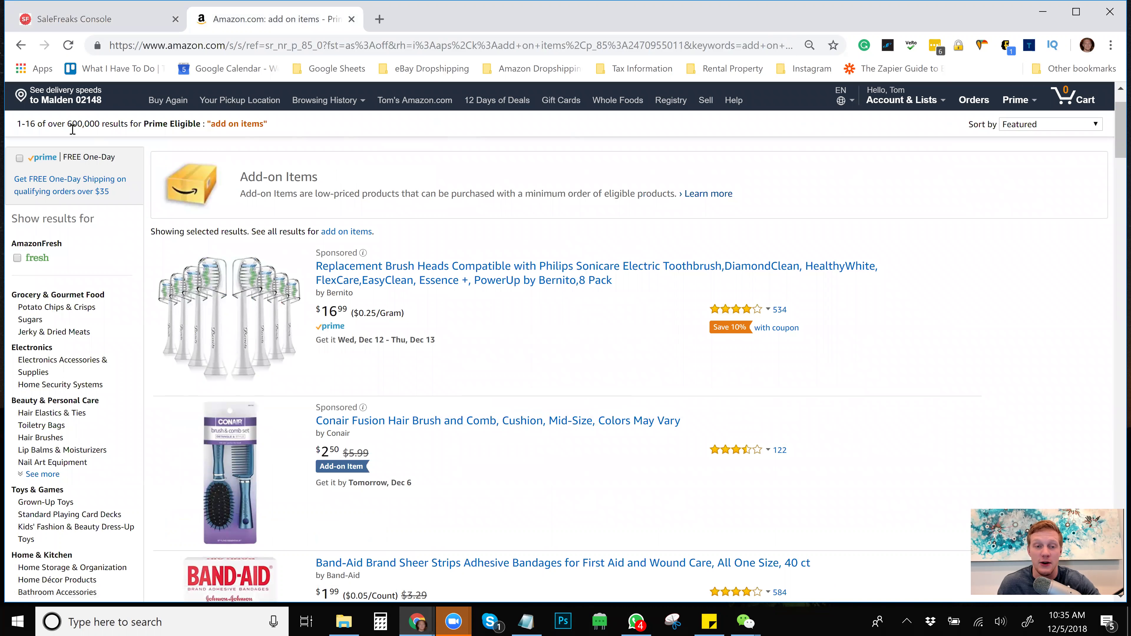
scroll(376, 241, down, 5)
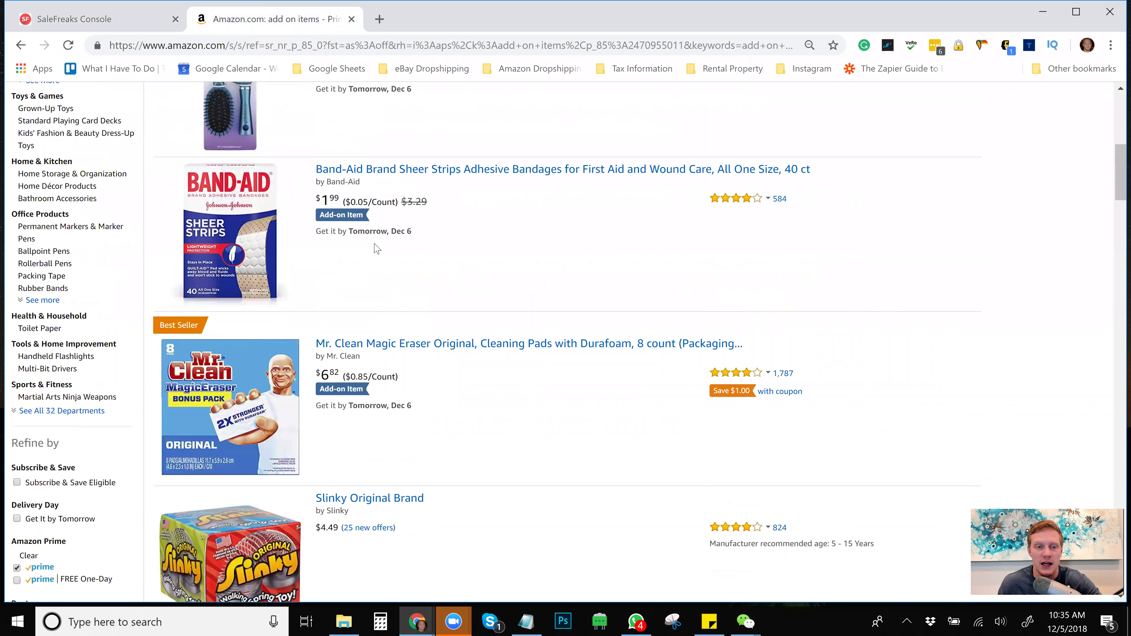
scroll(376, 249, down, 5)
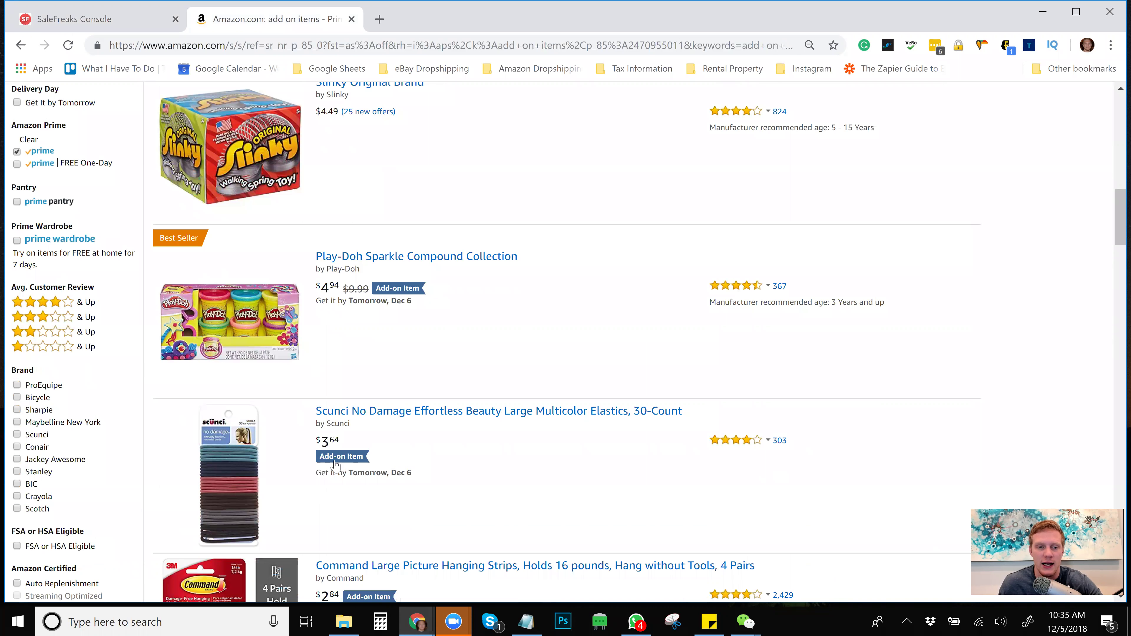
scroll(337, 434, down, 5)
scroll(401, 290, down, 5)
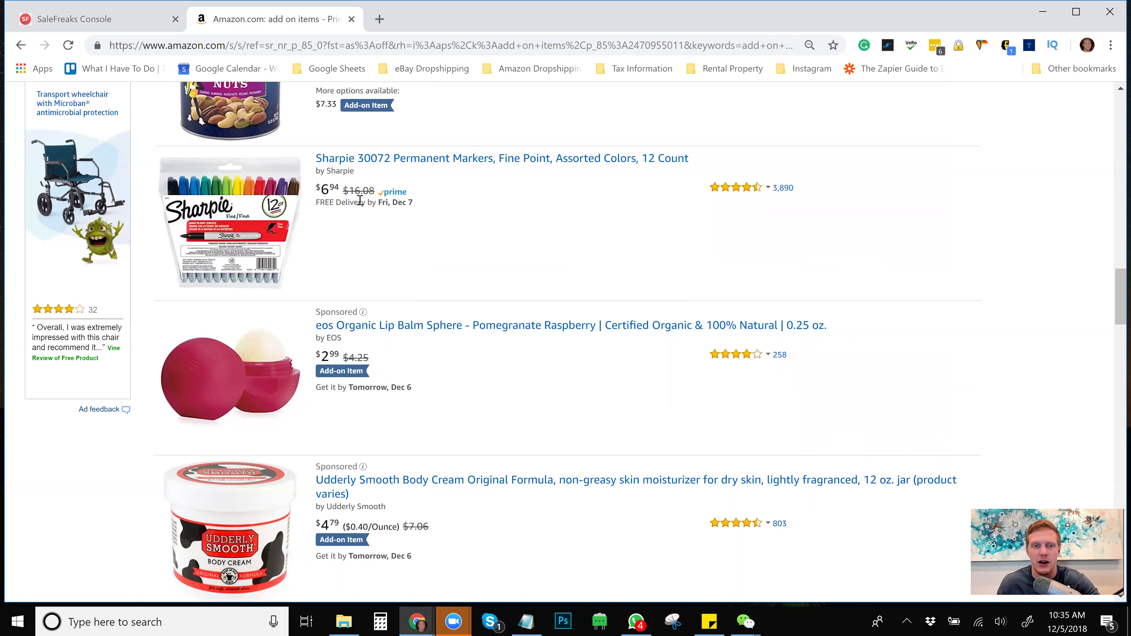
scroll(445, 430, up, 8)
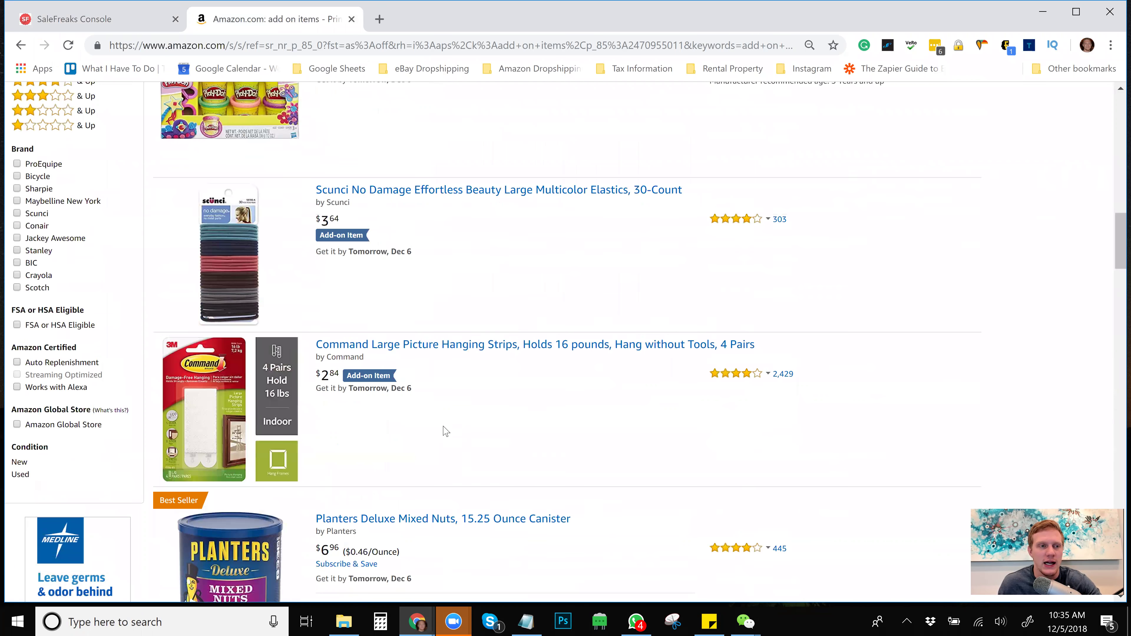
scroll(232, 483, down, 5)
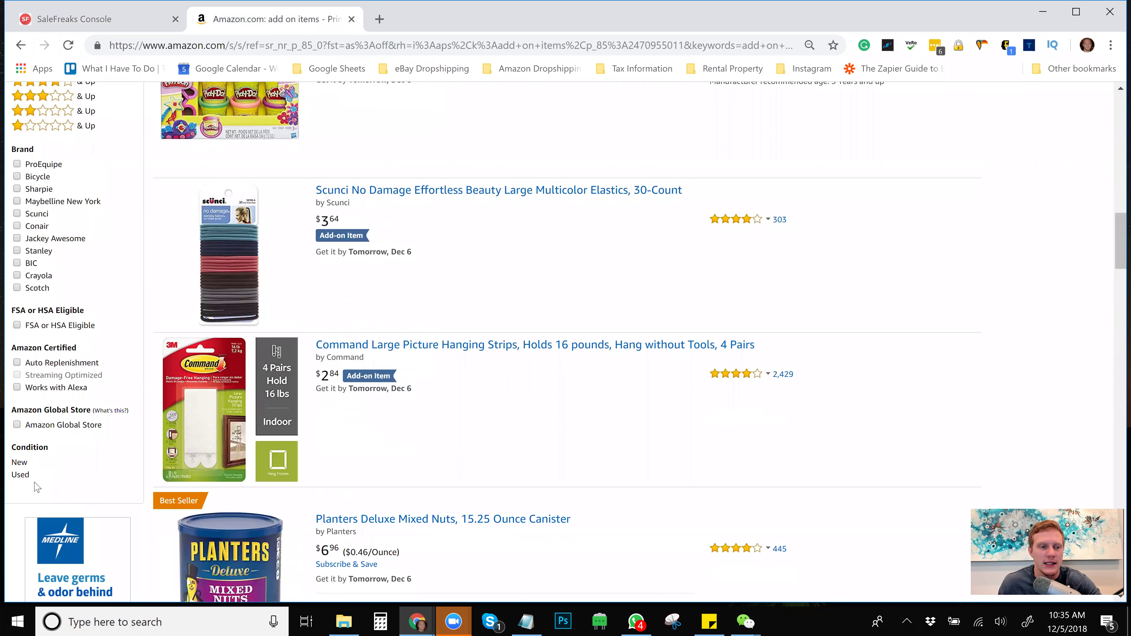
click(20, 469)
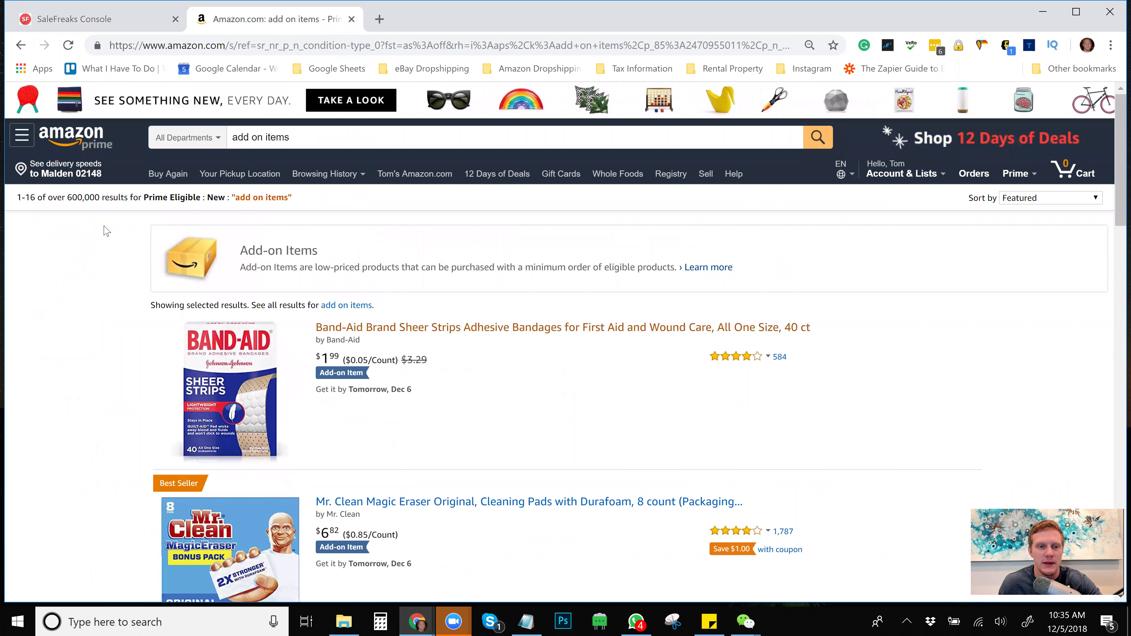
Step: Review the new-condition add-on items and narrow the results to the Toys & Games department
scroll(167, 328, down, 2)
scroll(70, 332, down, 2)
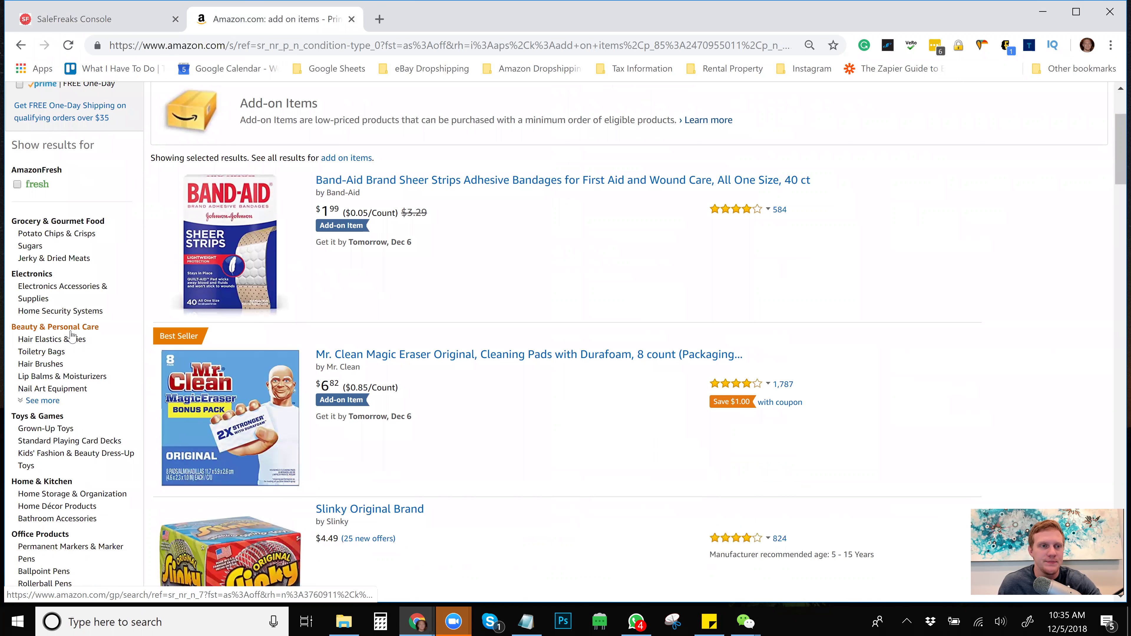
scroll(74, 335, down, 2)
scroll(73, 335, down, 10)
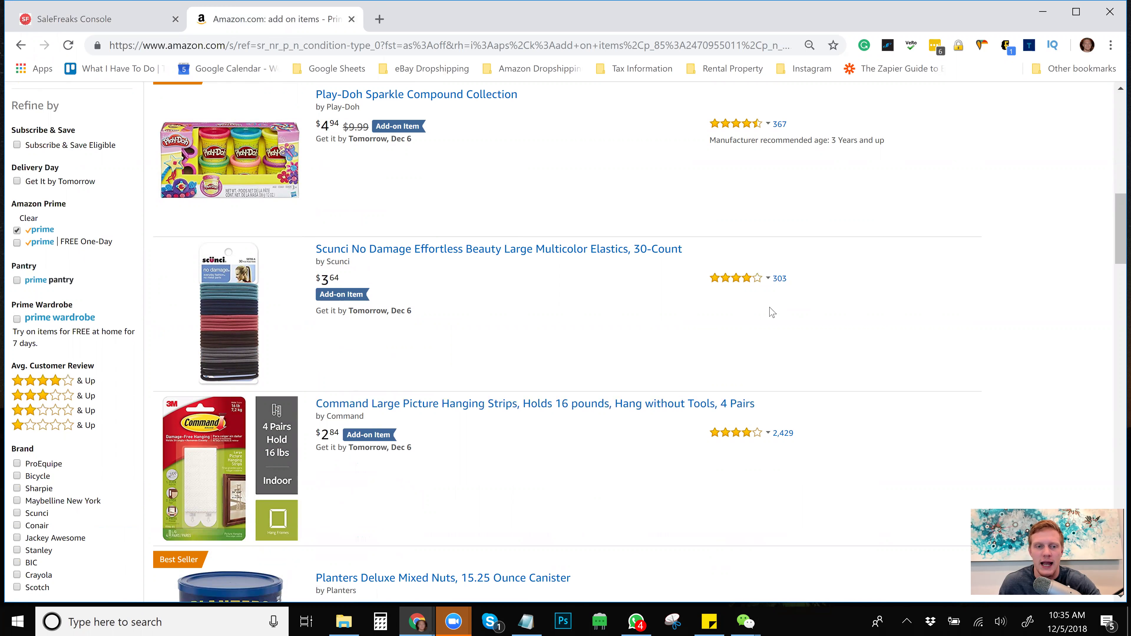
scroll(775, 314, down, 6)
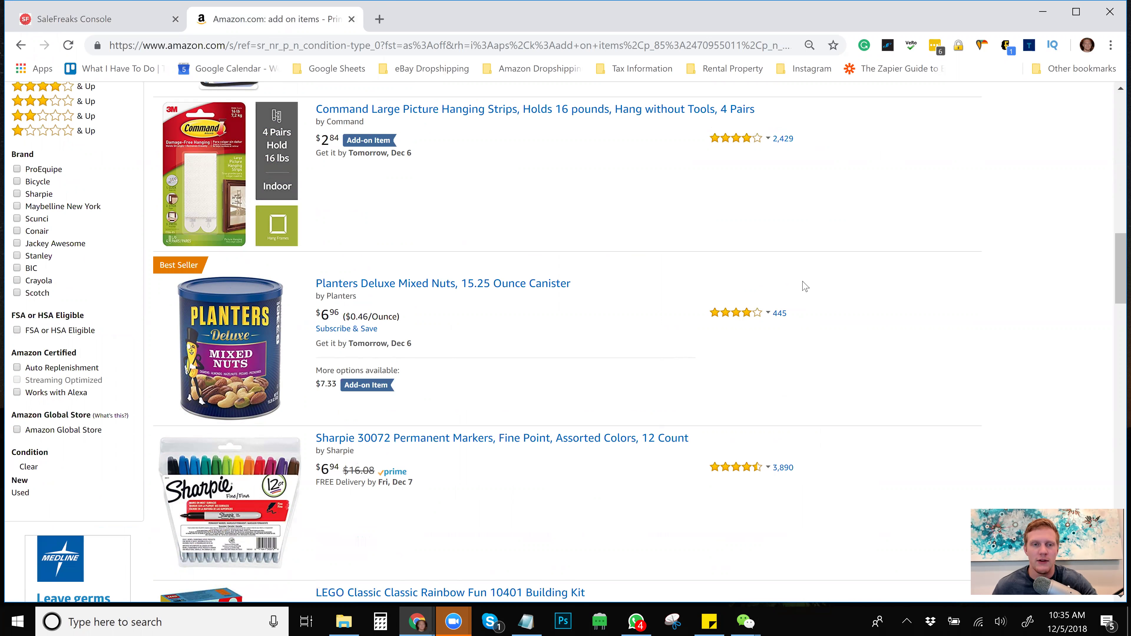
scroll(541, 335, up, 6)
scroll(542, 335, up, 10)
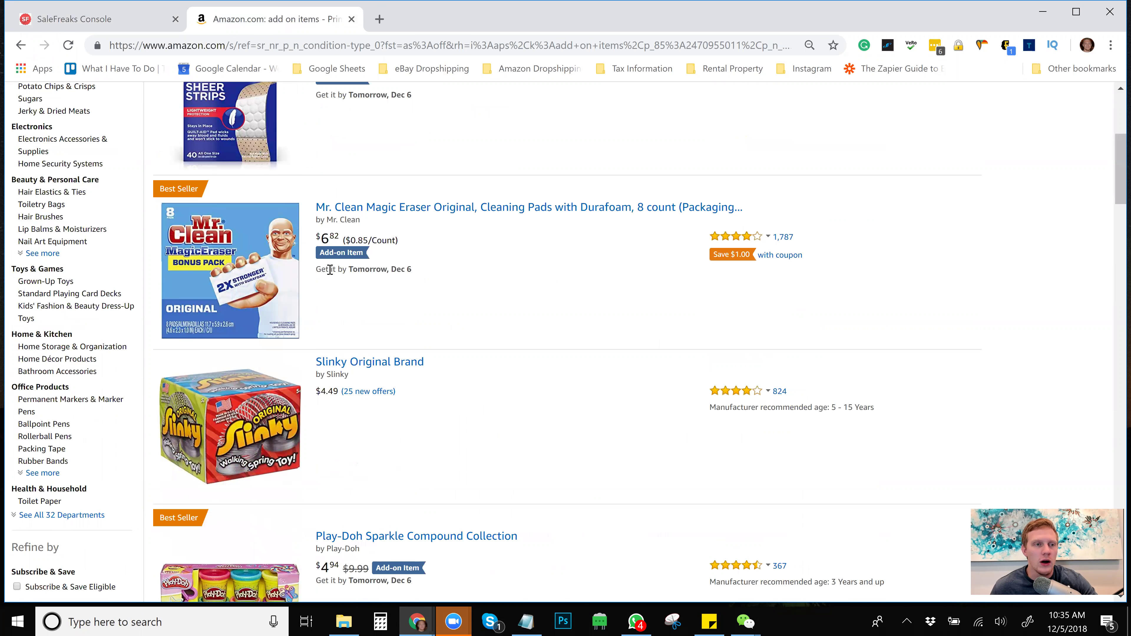
scroll(54, 263, down, 3)
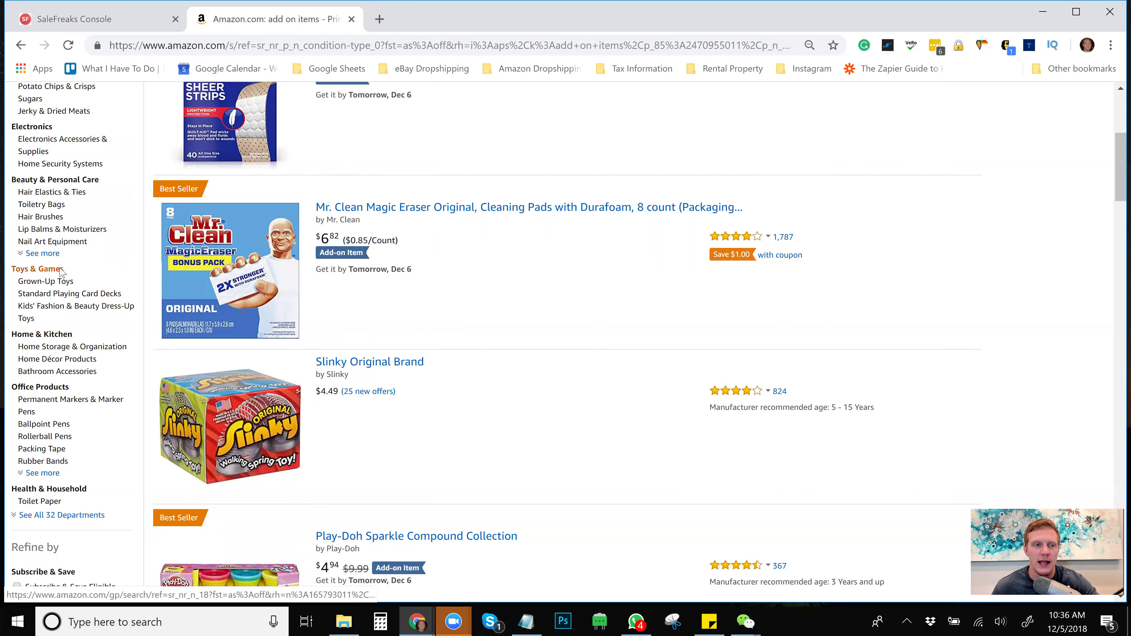
click(58, 269)
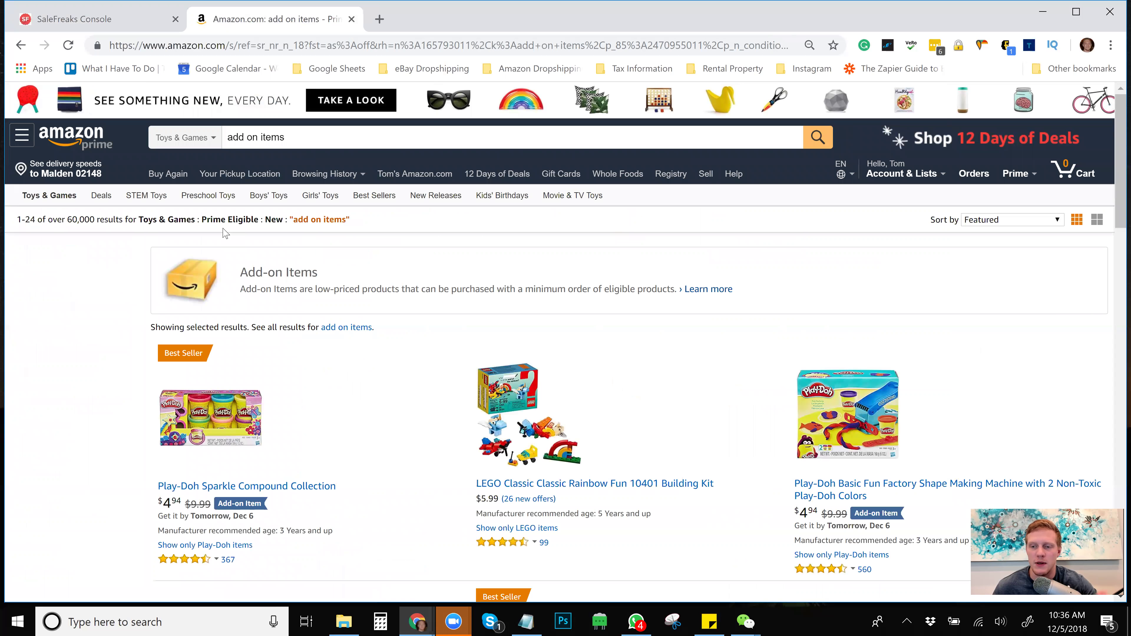
Step: Filter the Toys & Games results to a price range of $5 to $6 and look through the listed add-on items
scroll(624, 352, down, 1)
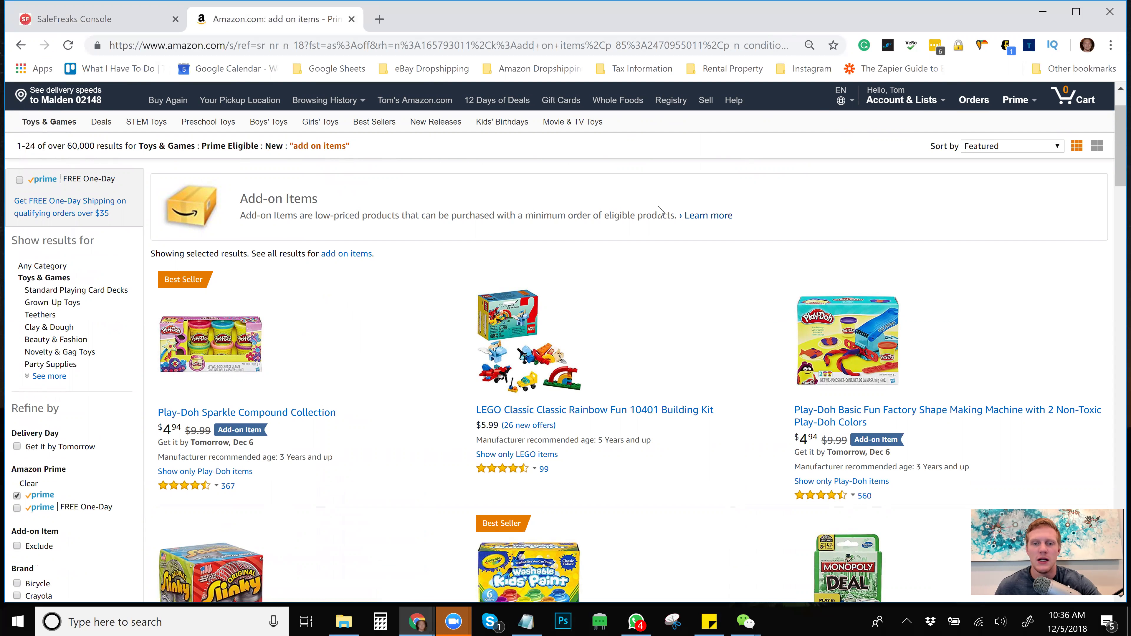
scroll(573, 268, down, 12)
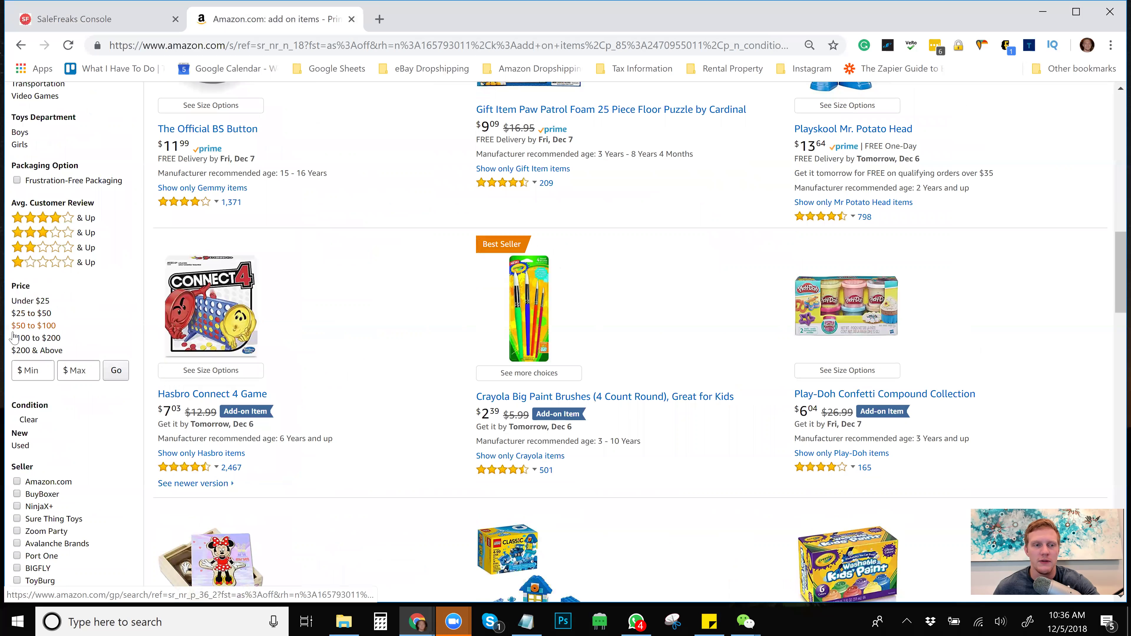
click(79, 370)
text(6)
click(116, 371)
scroll(453, 233, down, 5)
scroll(453, 233, down, 2)
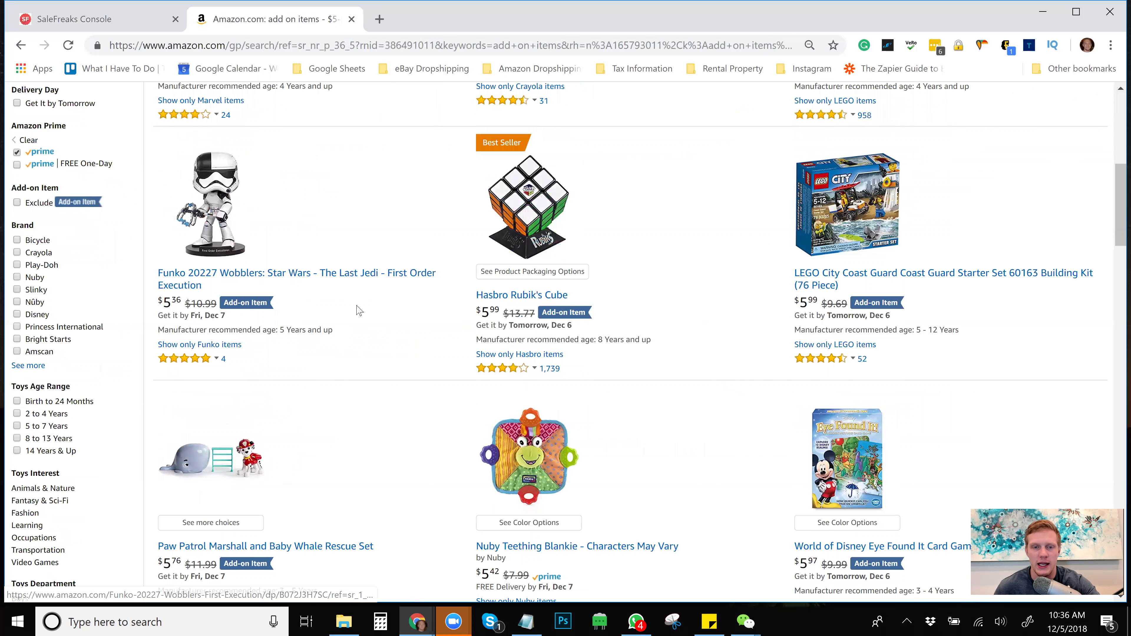
scroll(345, 284, down, 1)
scroll(345, 284, down, 19)
scroll(335, 291, up, 2)
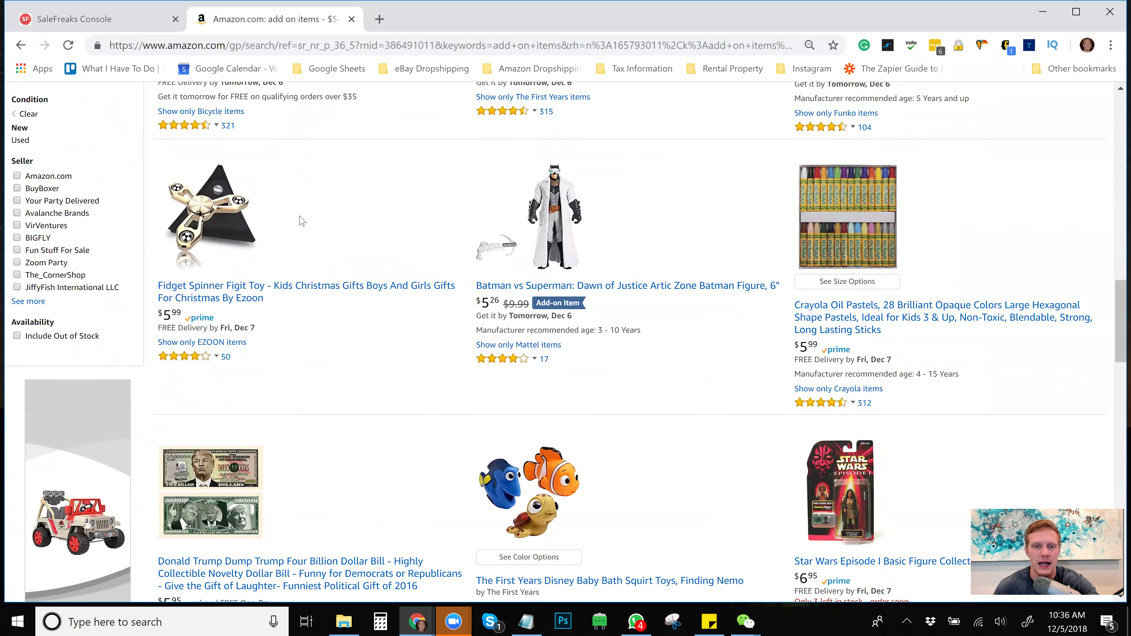
scroll(294, 212, up, 5)
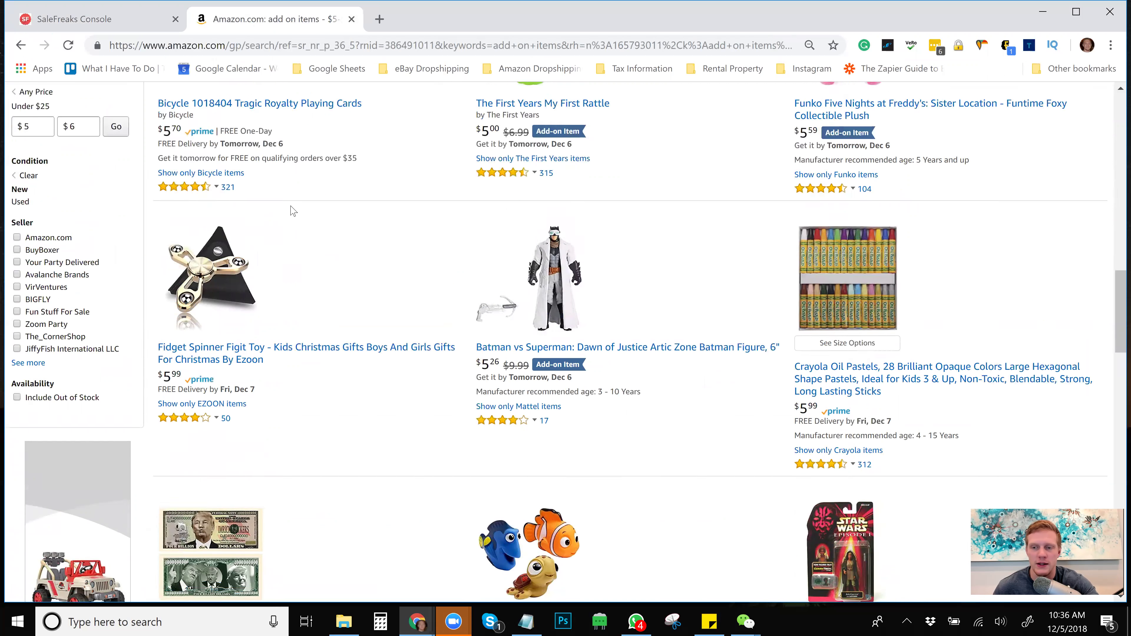
Step: Set the maximum price of the toy results to $9 and look through the listed add-on items
scroll(290, 207, up, 3)
click(80, 433)
key(BackSpace)
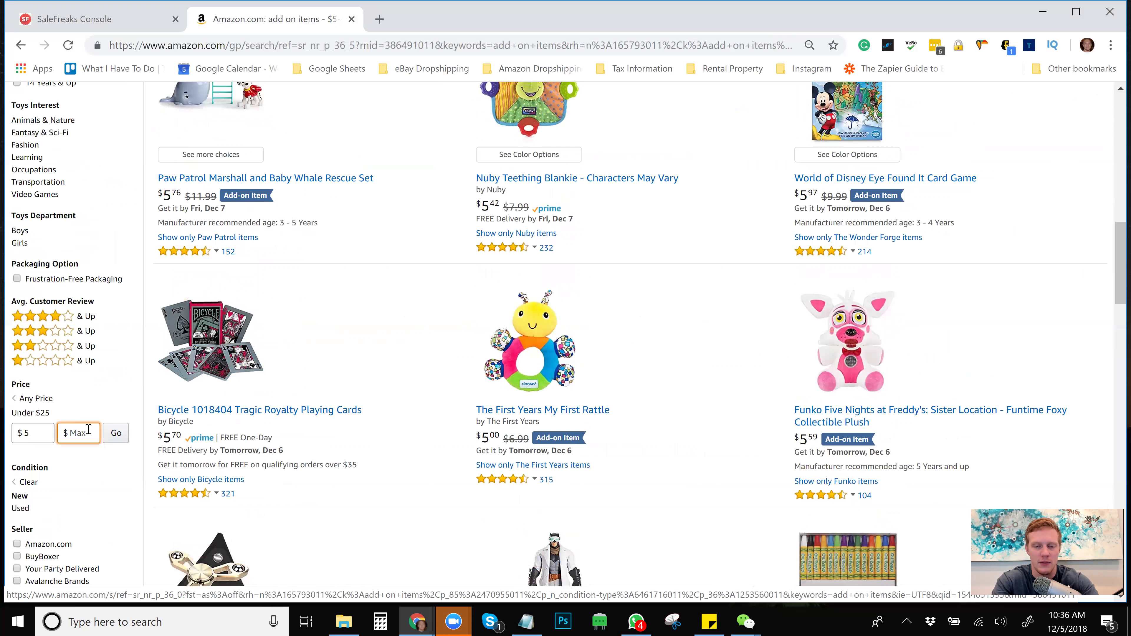
text(9)
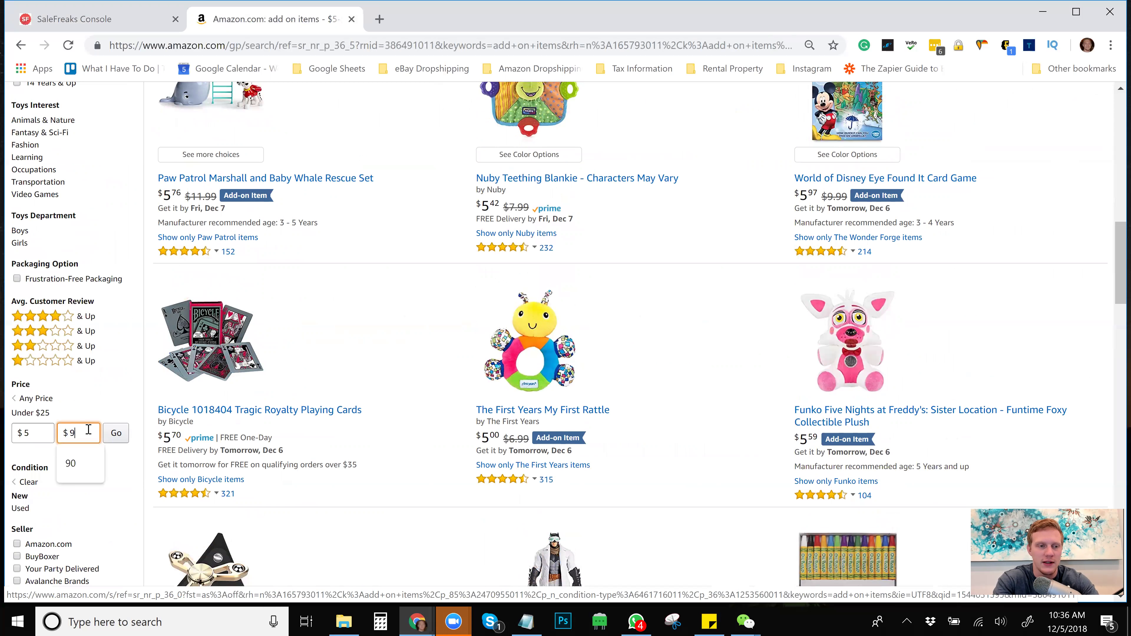
key(Return)
scroll(953, 277, down, 10)
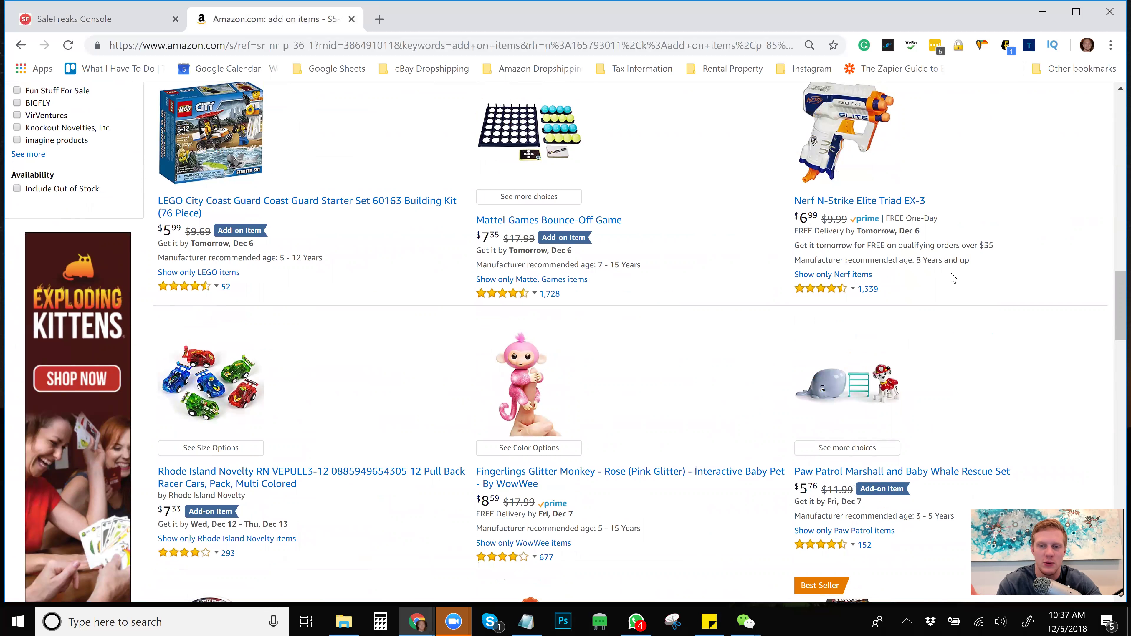
scroll(953, 277, up, 2)
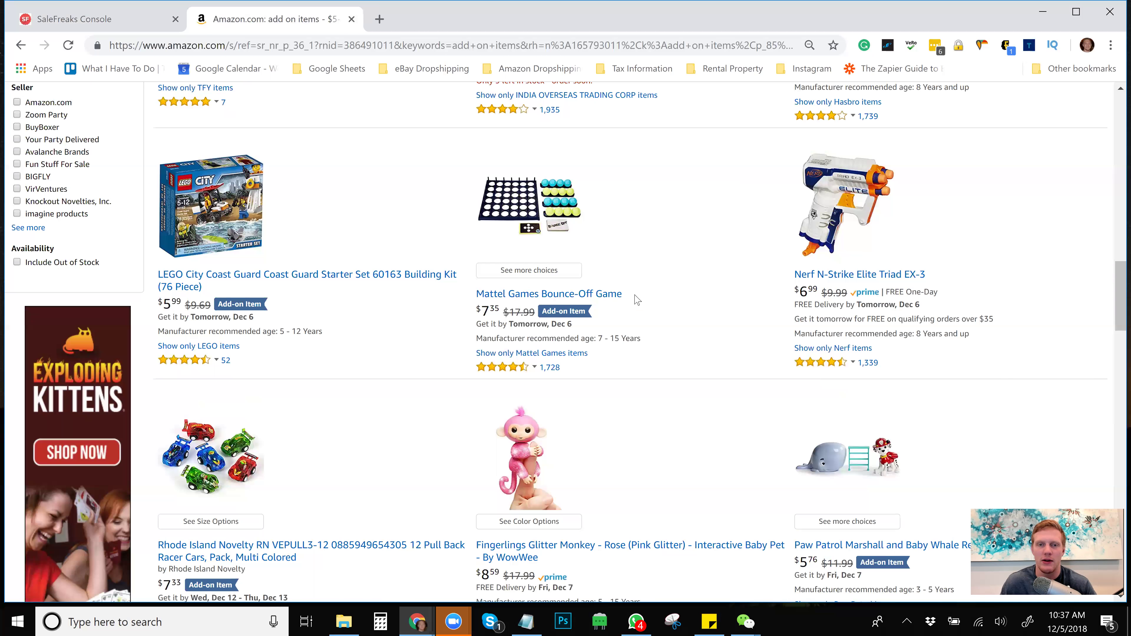